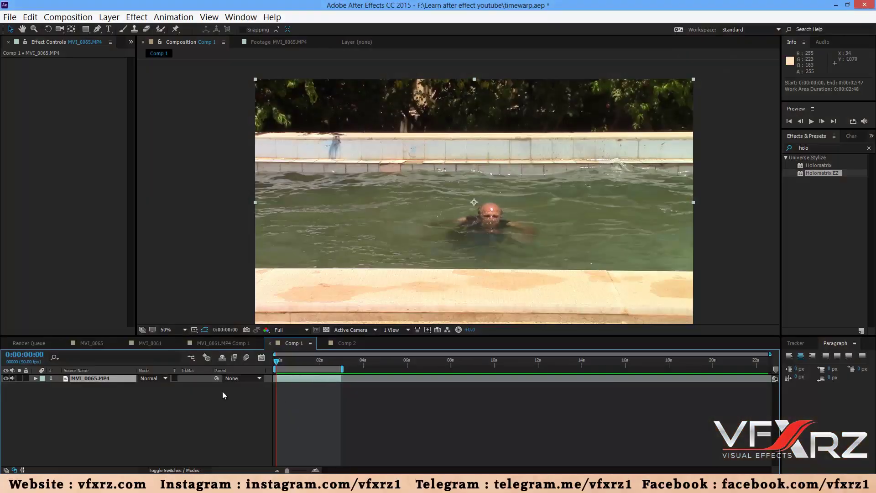
# Step: Scrub and preview the pool clip at normal speed, stopping at 0:00:01:06
pyautogui.moveTo(282, 366)
pyautogui.mouseDown()
pyautogui.moveTo(320, 368)
pyautogui.moveTo(276, 367)
pyautogui.mouseUp()
pyautogui.click(811, 121)
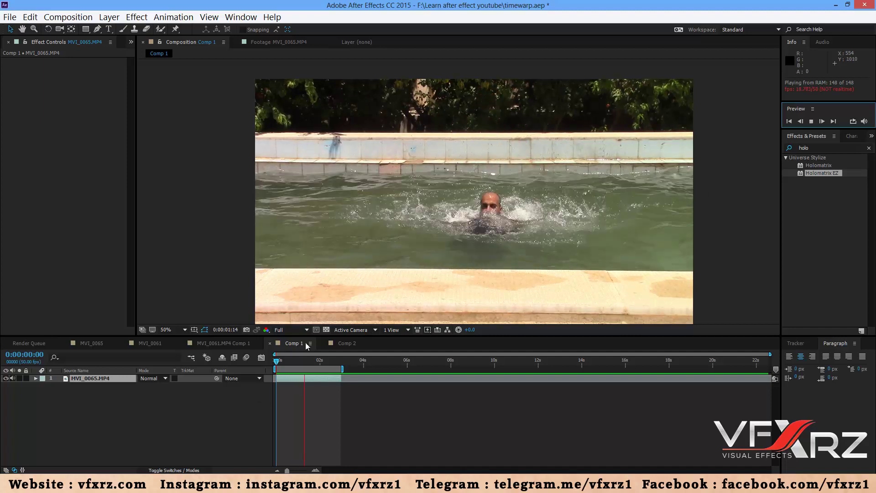
pyautogui.click(300, 364)
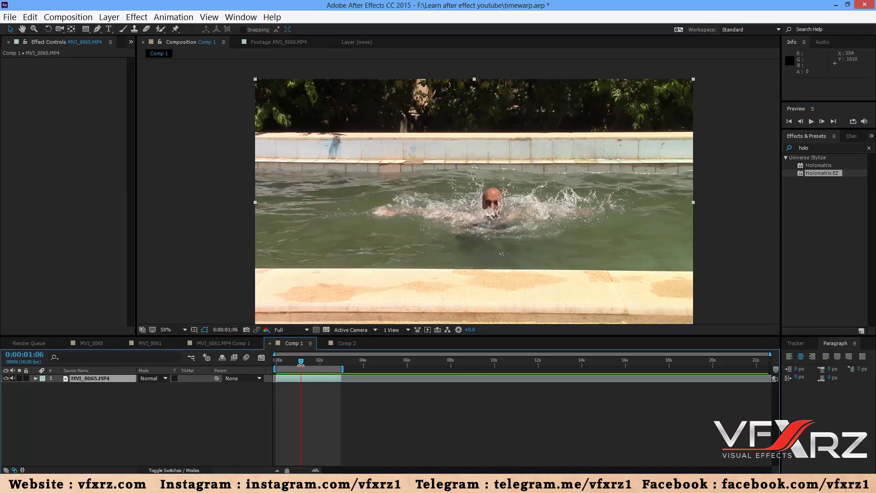
# Step: Zoom the timeline in on the 3-second clip, then back out to full length
pyautogui.click(316, 470)
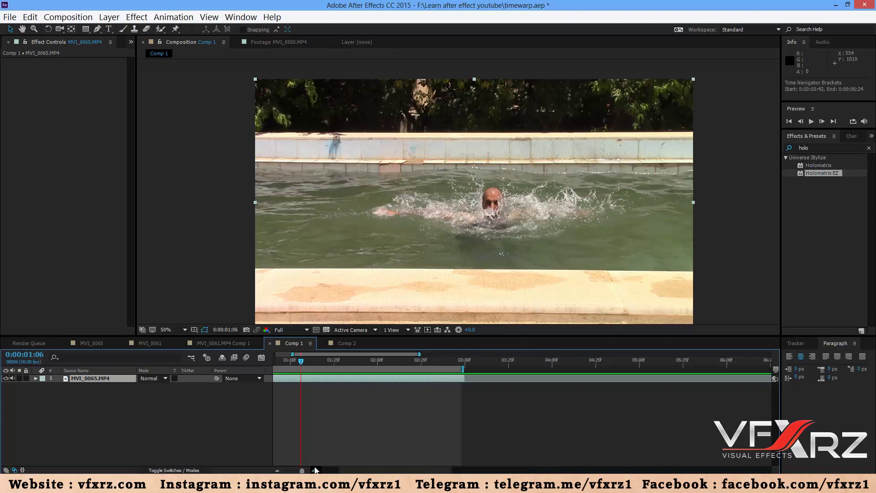
pyautogui.click(315, 470)
pyautogui.moveTo(349, 471); pyautogui.dragTo(329, 472)
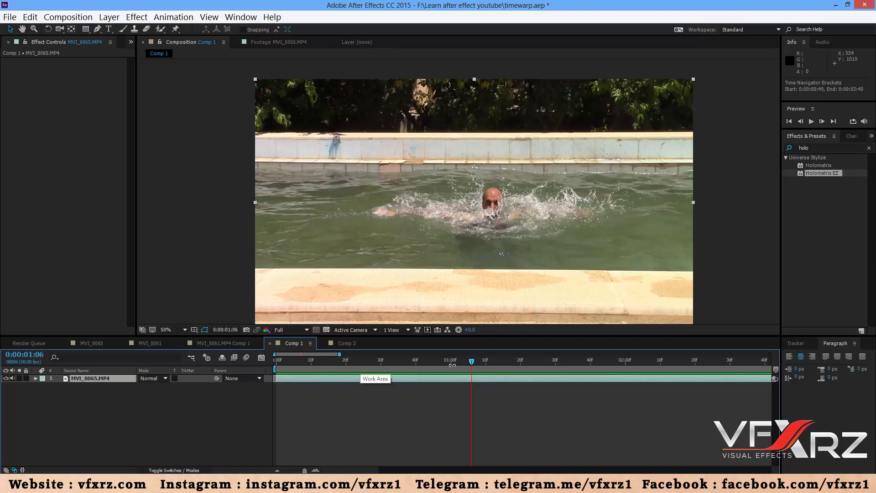
pyautogui.moveTo(304, 471); pyautogui.dragTo(289, 471)
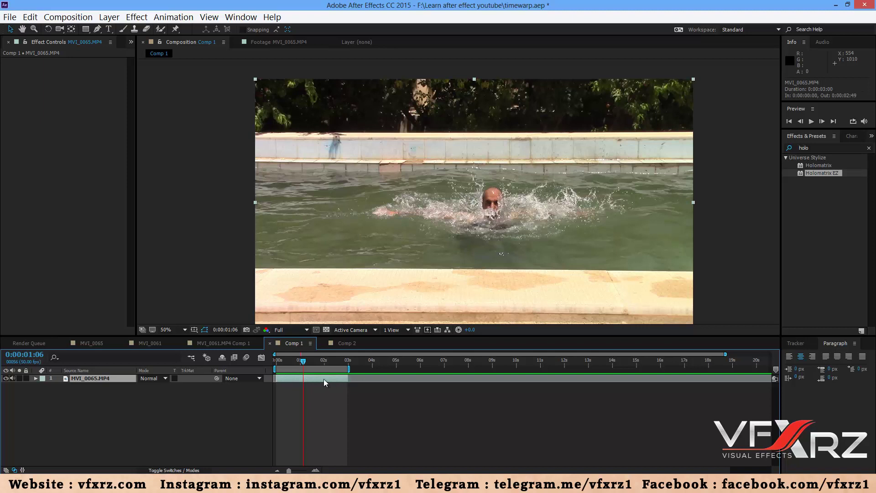
# Step: Give the MVI_0065.MP4 layer a 1000% Time Stretch factor, for a 0:00:30:00 duration
pyautogui.click(109, 17)
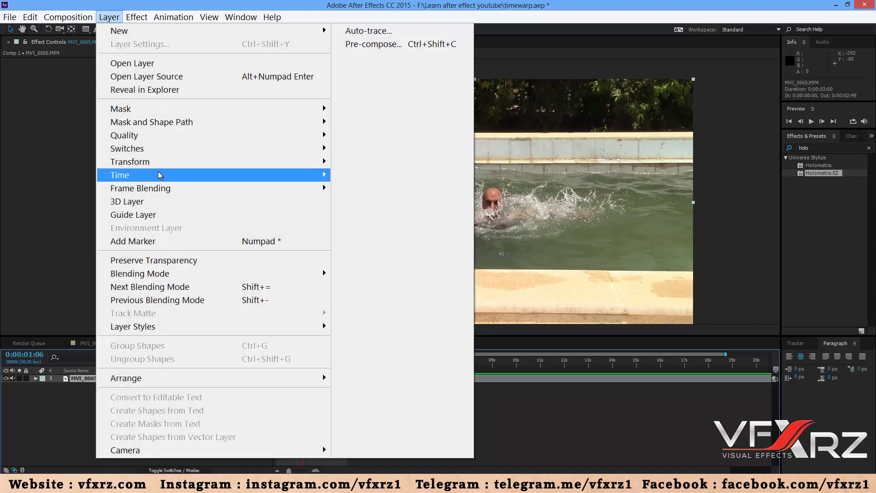
pyautogui.moveTo(160, 175)
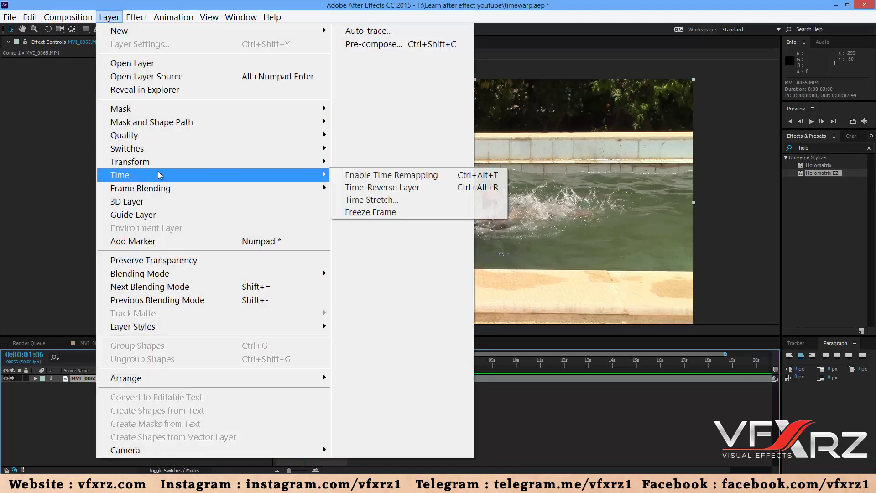
pyautogui.click(365, 201)
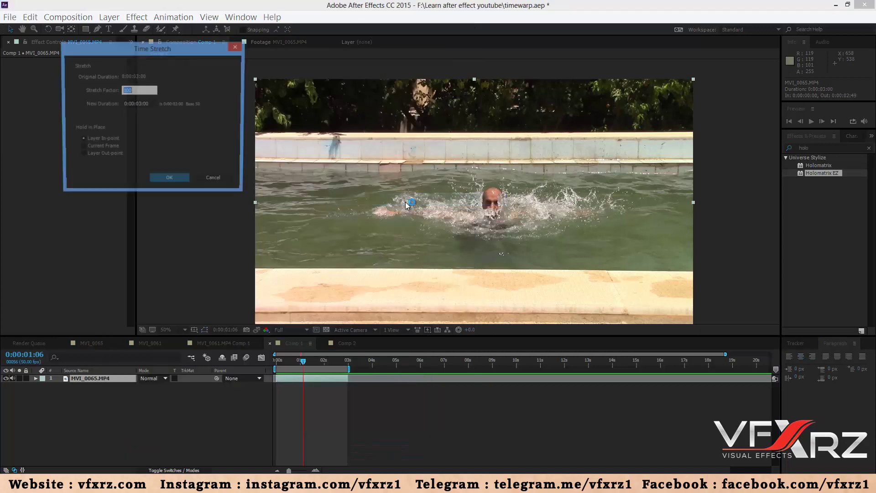
pyautogui.click(114, 101)
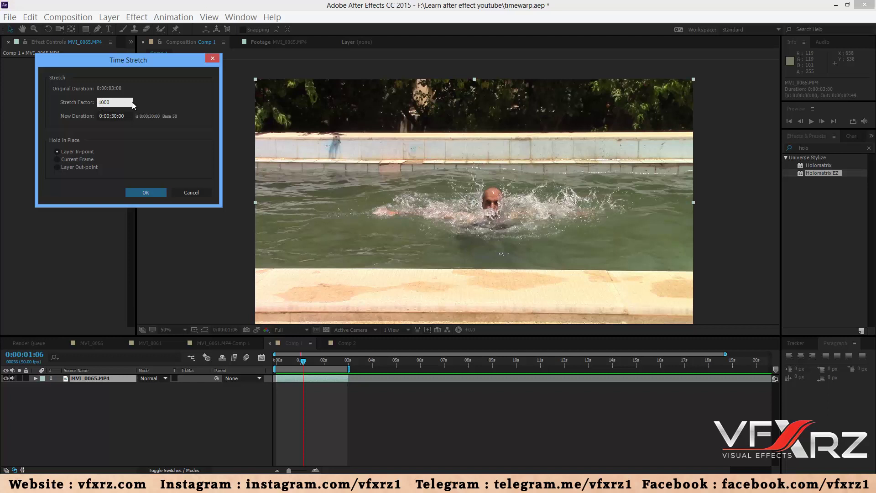
pyautogui.click(145, 195)
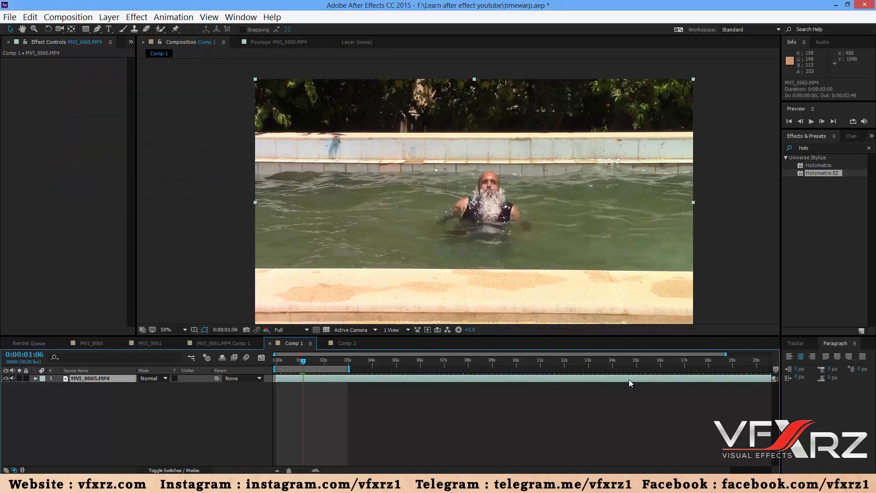
# Step: Zoom out to the stretched clip and end the work area at 0:00:29:47
pyautogui.scroll(-1, 333, 377)
pyautogui.moveTo(412, 354); pyautogui.dragTo(679, 355)
pyautogui.moveTo(464, 366); pyautogui.dragTo(496, 376)
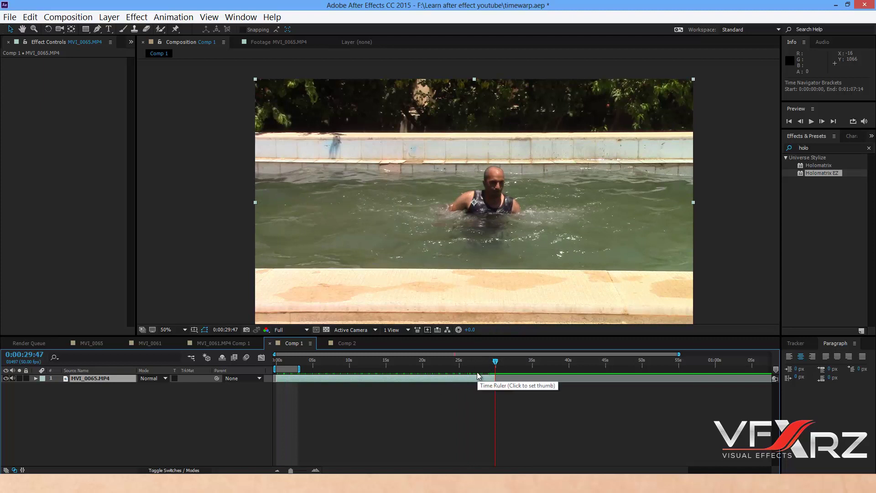
pyautogui.press('n')
# Step: Preview the slowed clip twice, then turn on frame blending for the layer
pyautogui.press('space')
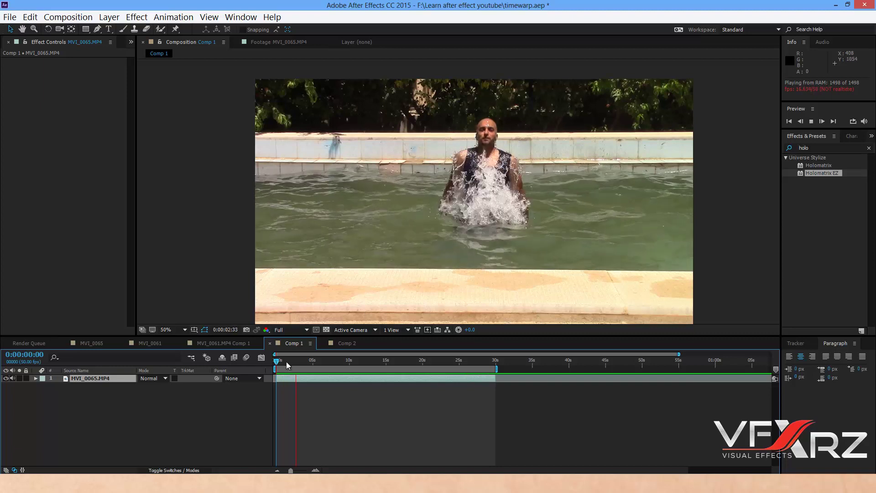
pyautogui.click(484, 188)
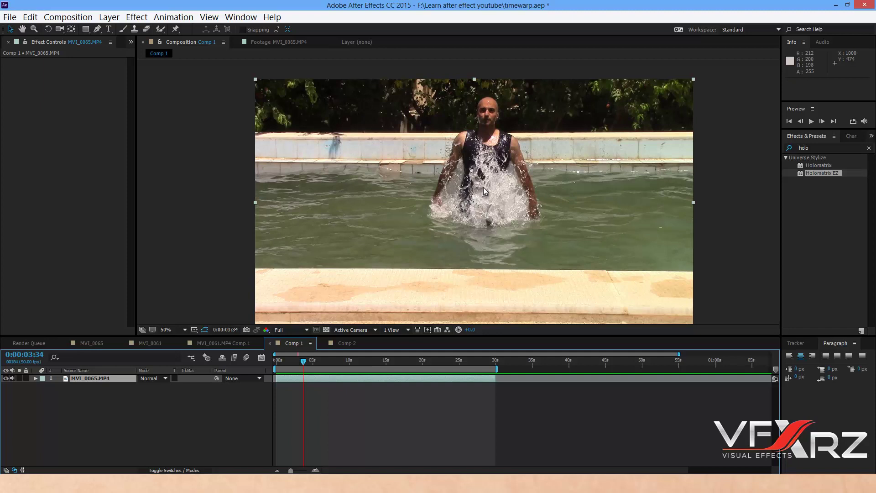
pyautogui.press('space')
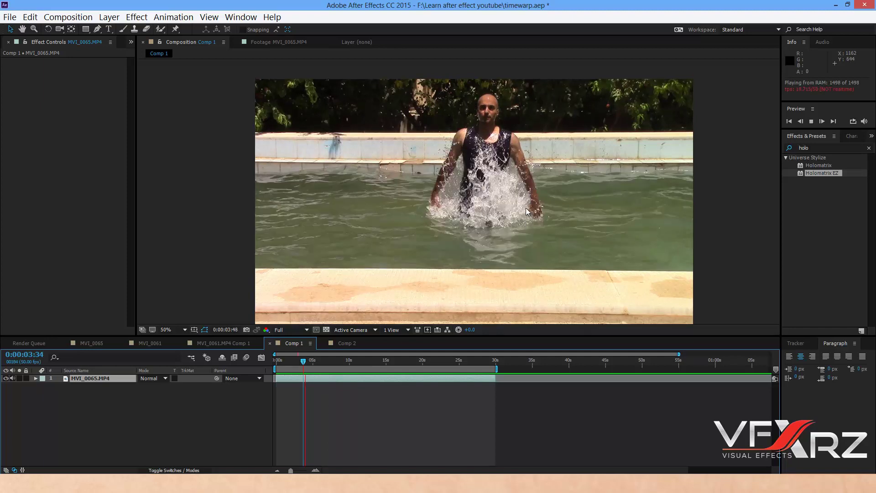
pyautogui.click(309, 360)
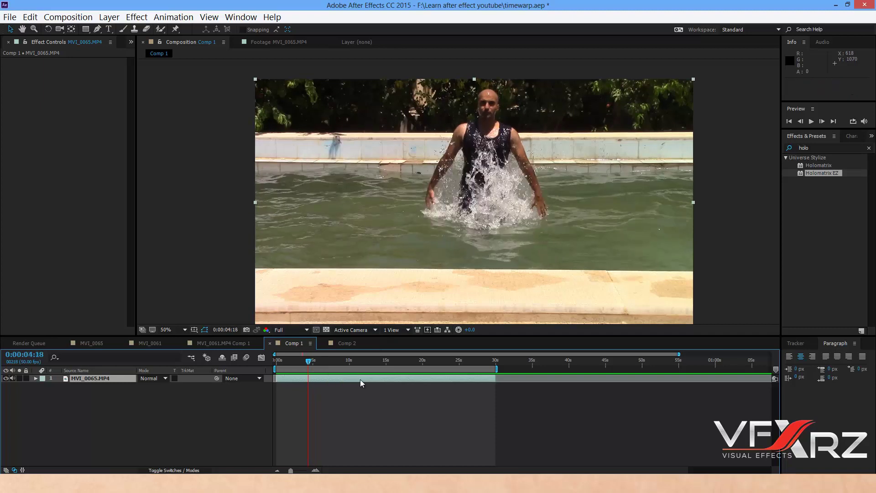
pyautogui.click(234, 357)
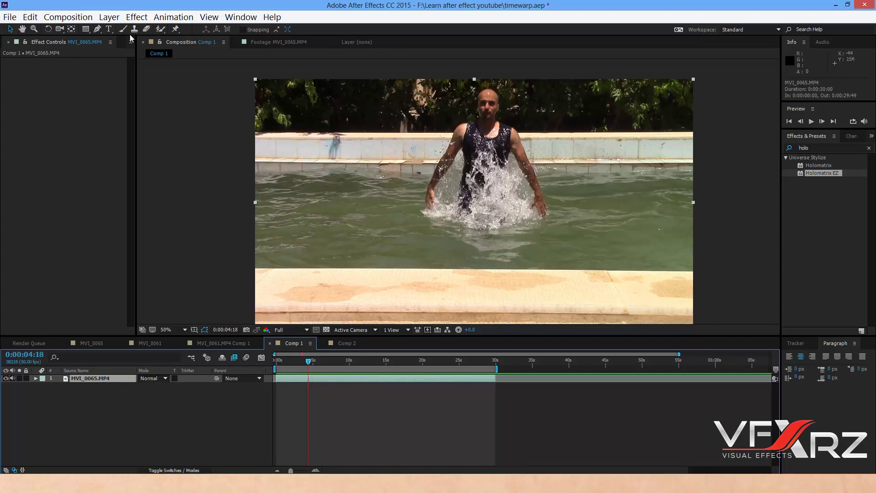
# Step: Set the MVI_0065.MP4 layer's frame blending to Pixel Motion and scrub to check it
pyautogui.click(104, 17)
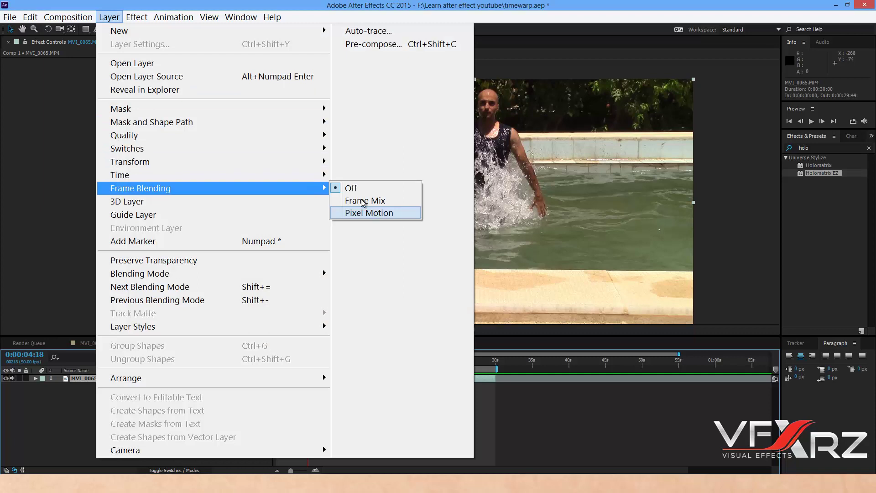
pyautogui.moveTo(290, 190)
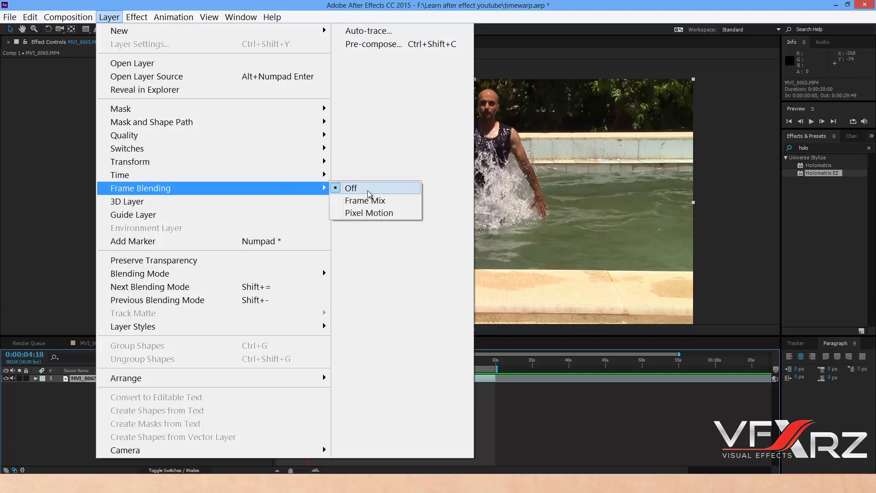
pyautogui.click(389, 216)
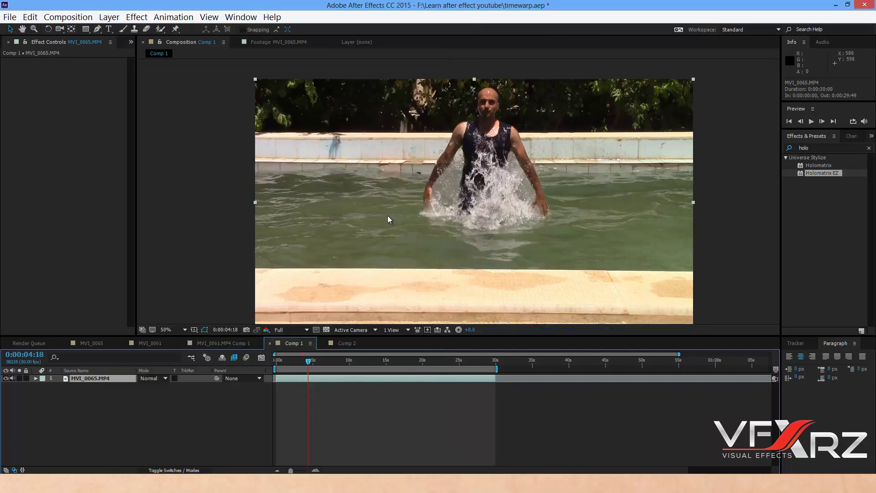
pyautogui.moveTo(308, 361); pyautogui.dragTo(315, 364)
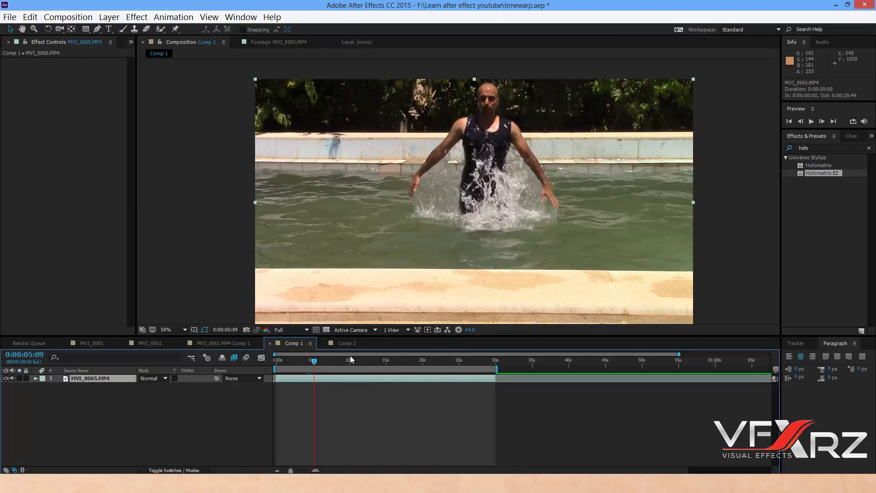
# Step: Preview the Pixel Motion slow motion from the start, stopping at 0:00:12:05, and deselect the layer
pyautogui.press('Home')
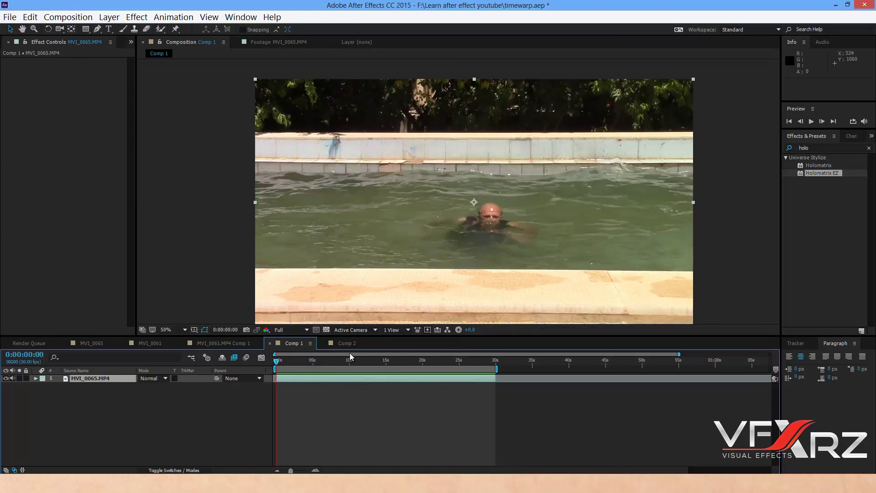
pyautogui.press('space')
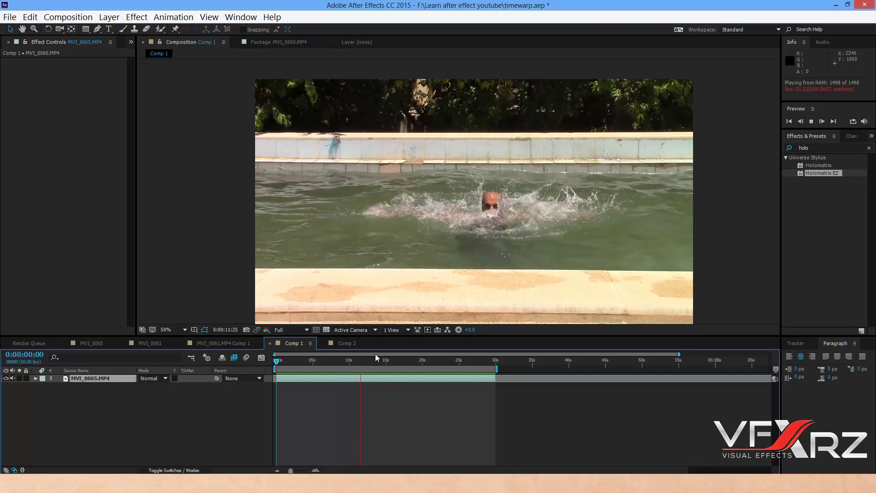
pyautogui.moveTo(371, 364); pyautogui.dragTo(365, 364)
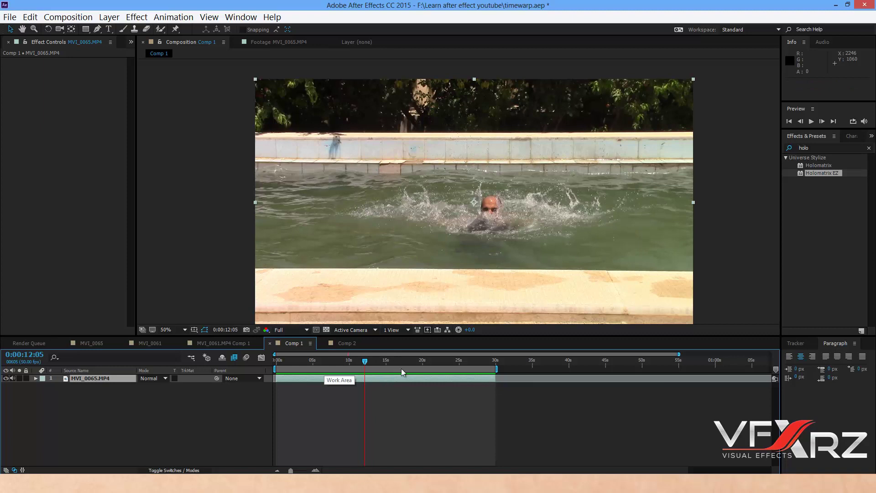
pyautogui.click(134, 401)
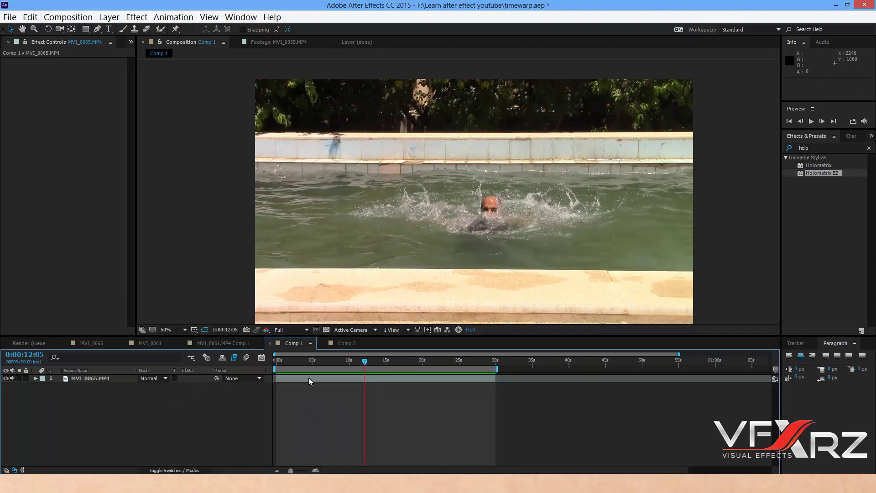
# Step: Undo the frame blending, work area and time stretch changes
pyautogui.hotkey('ctrl', 'z')
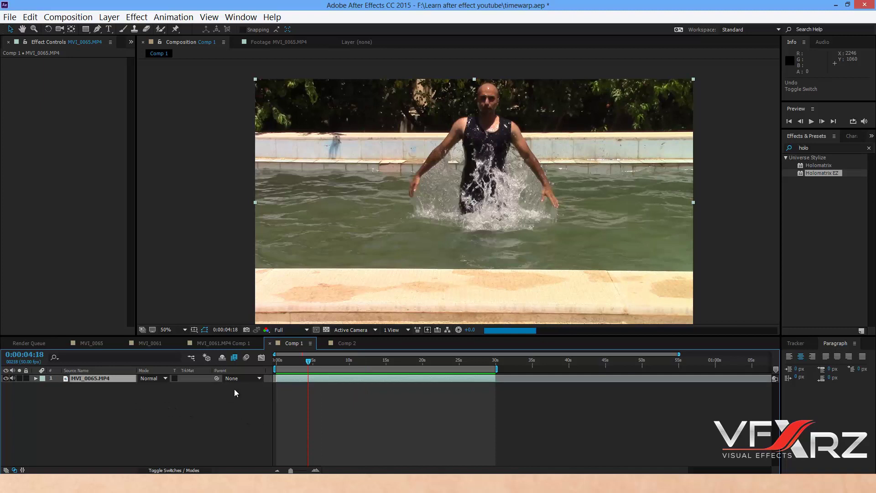
pyautogui.hotkey('ctrl', 'z')
pyautogui.hotkey('ctrl', 'z')
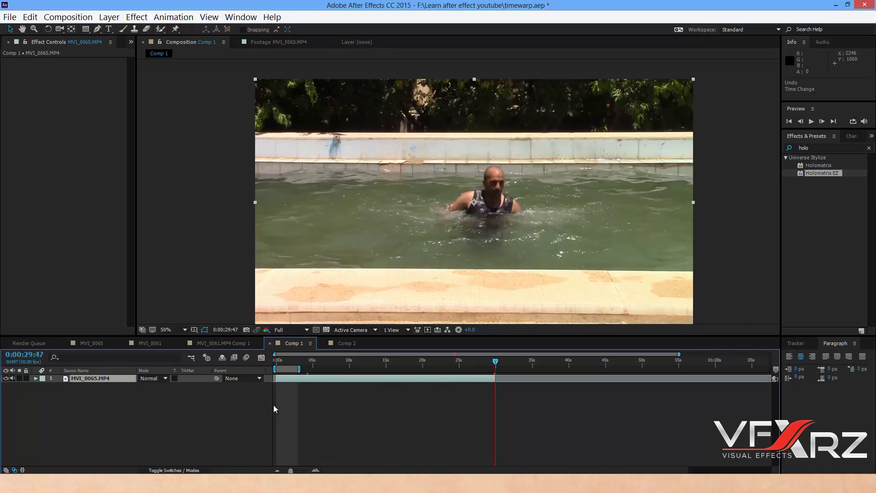
pyautogui.hotkey('ctrl', 'z')
pyautogui.hotkey('ctrl', 'z')
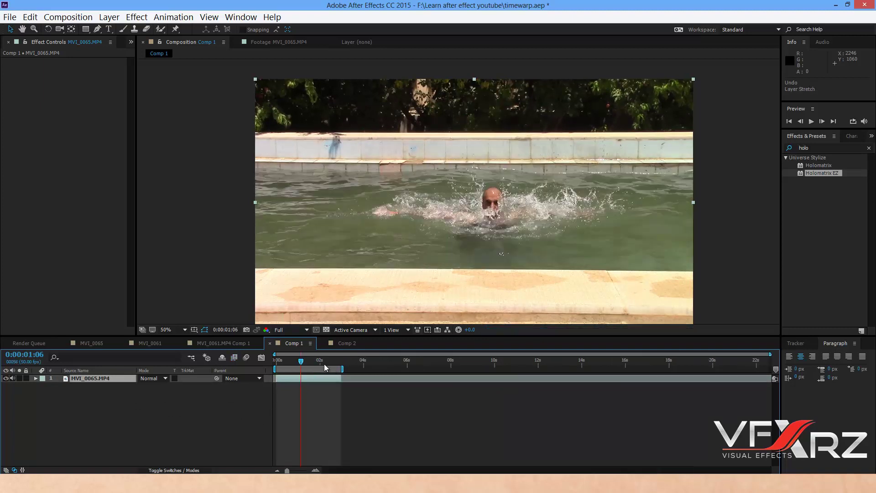
# Step: Preview the original clip, then add White Solid 1, a 1920×1080 white solid, to Comp 1
pyautogui.press('space')
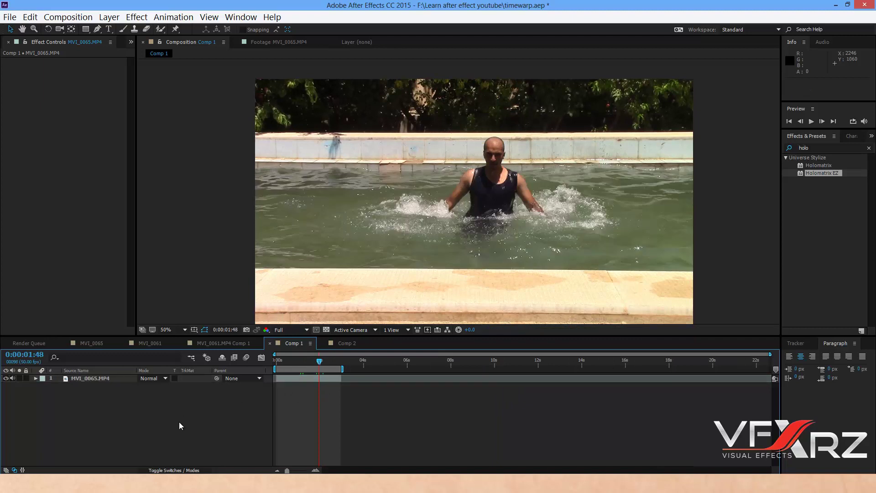
pyautogui.rightClick(180, 424)
pyautogui.moveTo(256, 321)
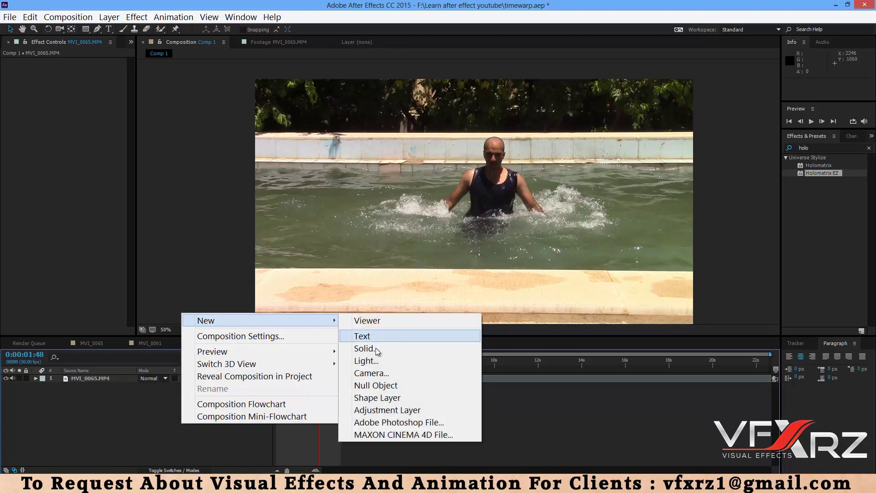
pyautogui.click(376, 348)
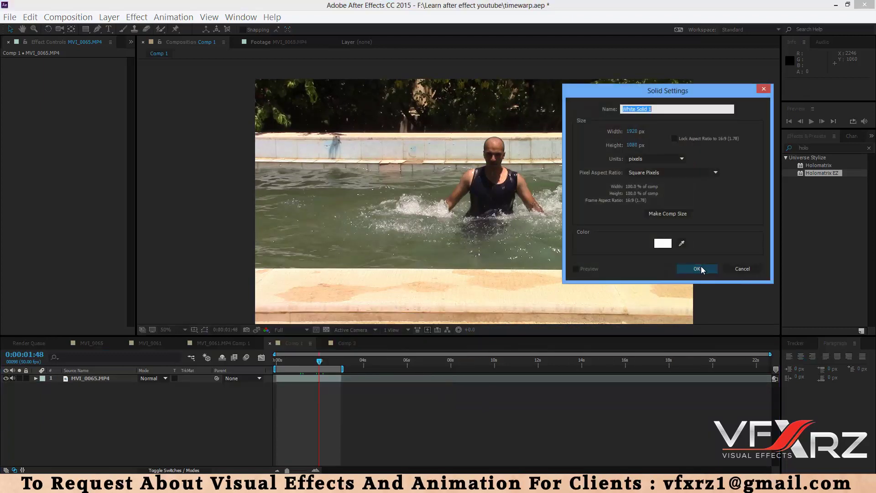
pyautogui.click(700, 269)
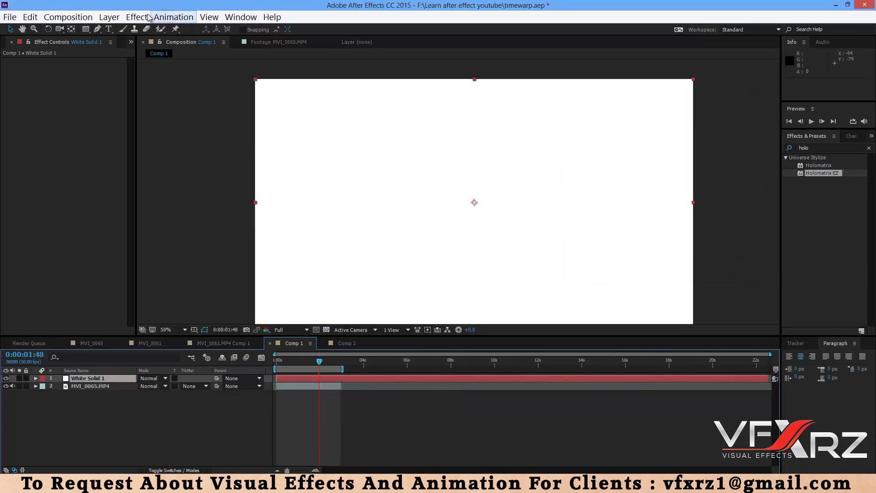
# Step: Apply the Time > Timewarp effect to White Solid 1
pyautogui.click(139, 17)
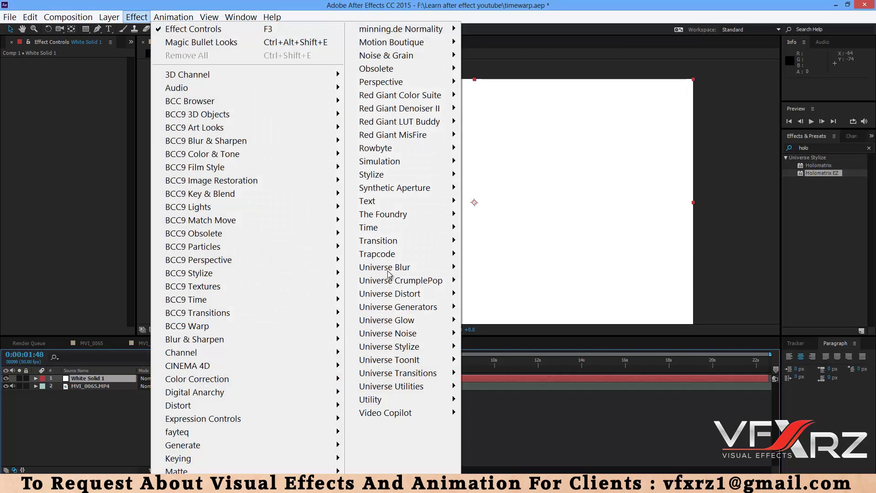
pyautogui.moveTo(382, 227)
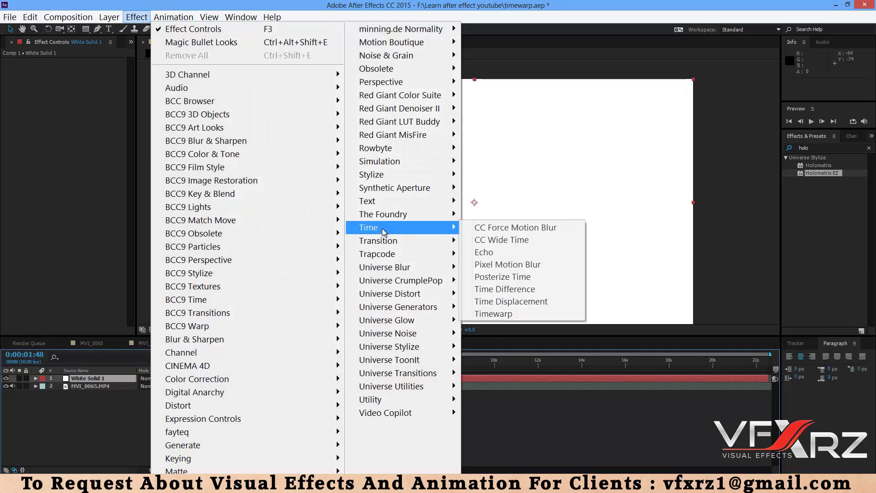
pyautogui.click(531, 317)
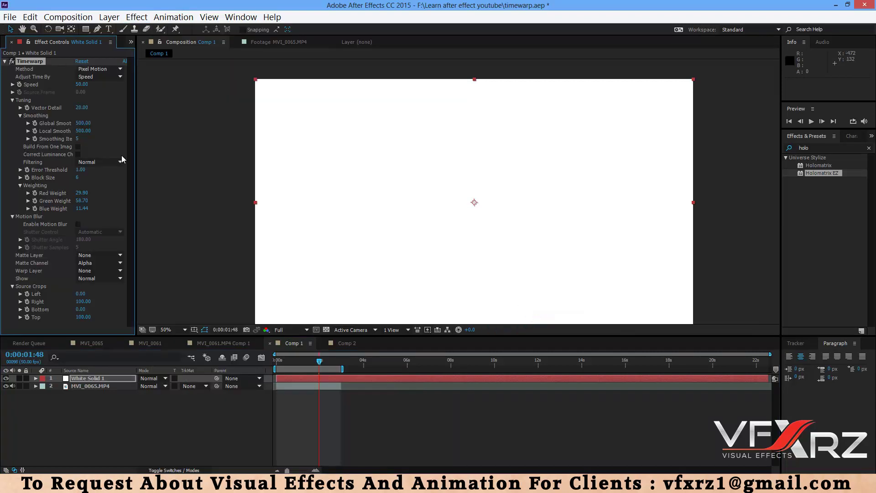
# Step: Set Timewarp's Matte Layer and Warp Layer to 2. MVI_0065.MP4
pyautogui.click(87, 255)
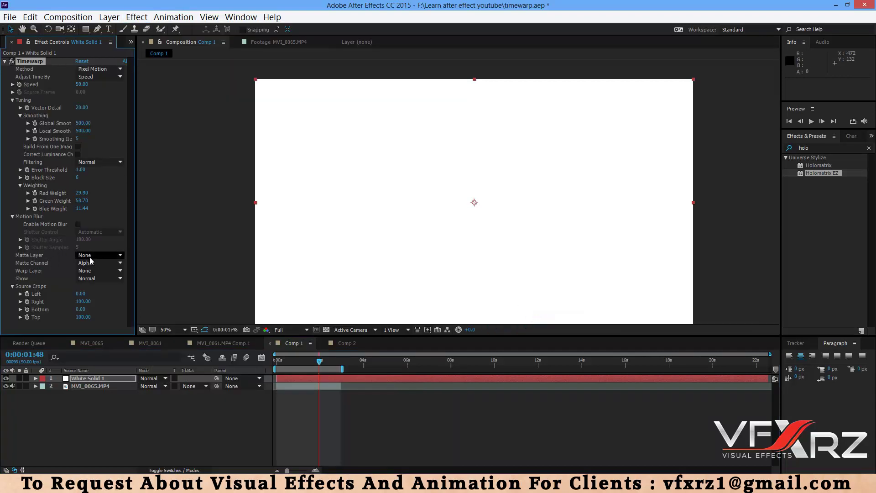
pyautogui.click(131, 295)
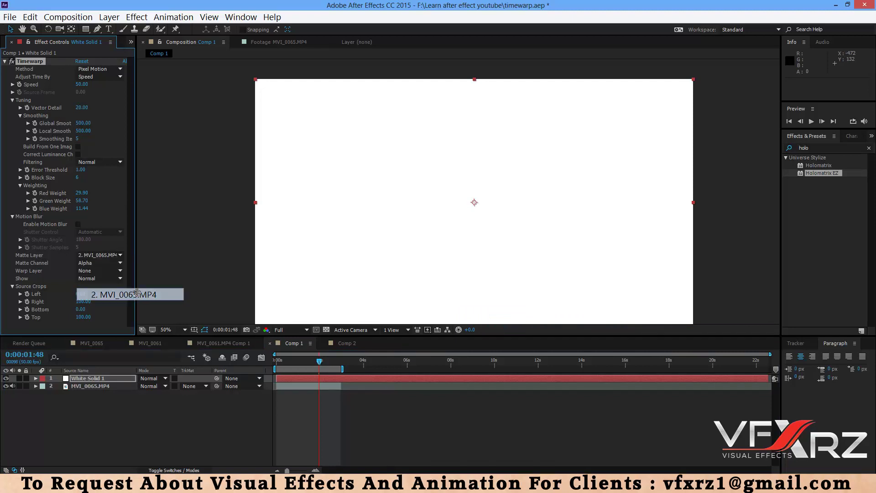
pyautogui.click(105, 272)
pyautogui.click(128, 310)
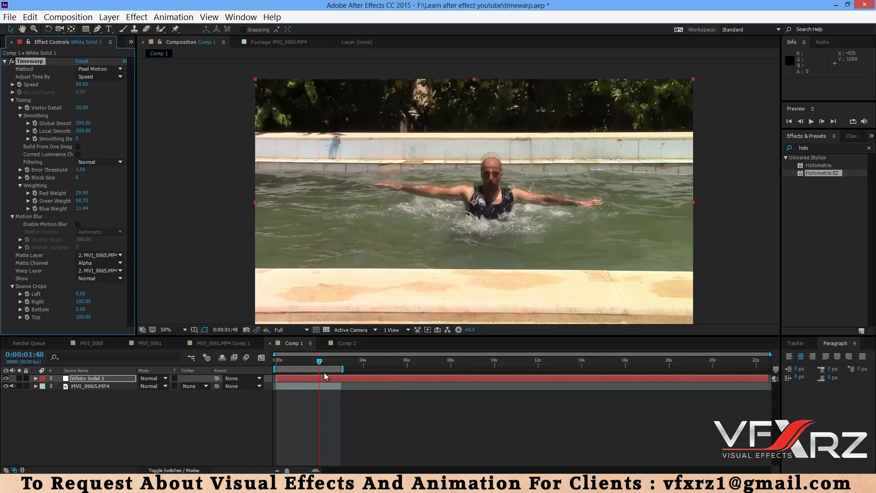
# Step: Hide the MVI_0065.MP4 layer's video, then reselect White Solid 1 to show its Timewarp settings
pyautogui.moveTo(319, 363); pyautogui.dragTo(312, 363)
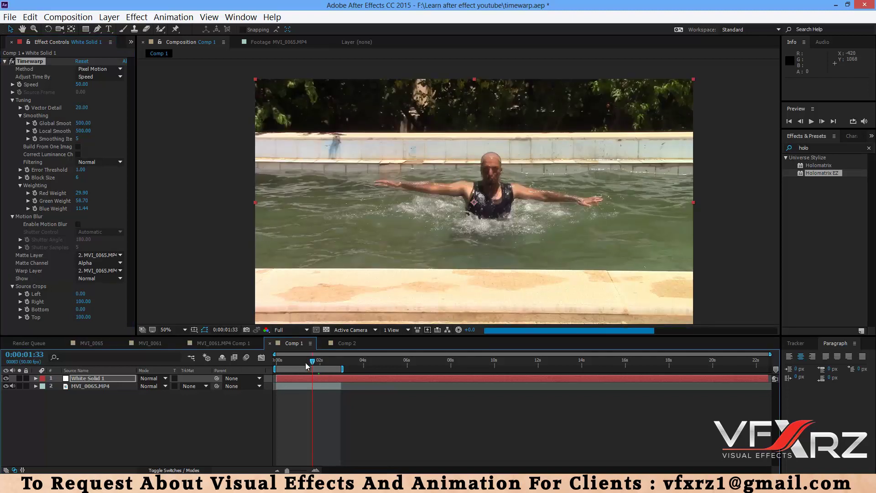
pyautogui.click(75, 387)
pyautogui.click(6, 386)
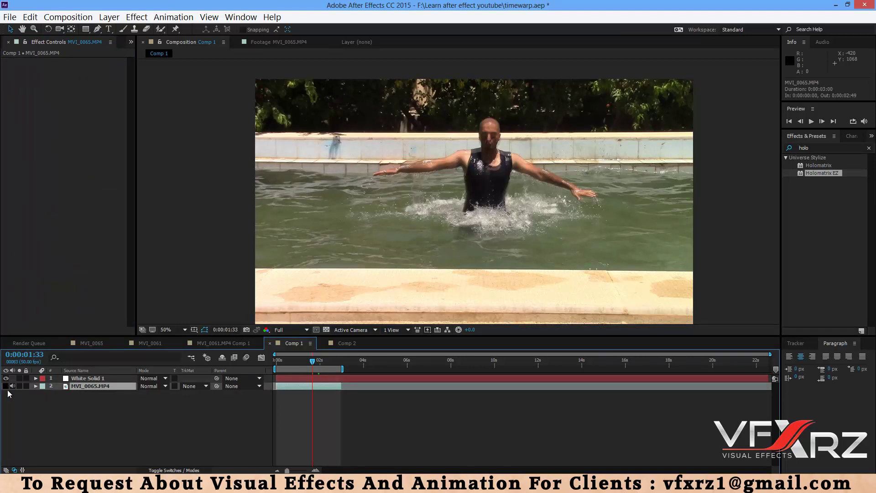
pyautogui.moveTo(312, 361); pyautogui.dragTo(309, 361)
pyautogui.click(293, 362)
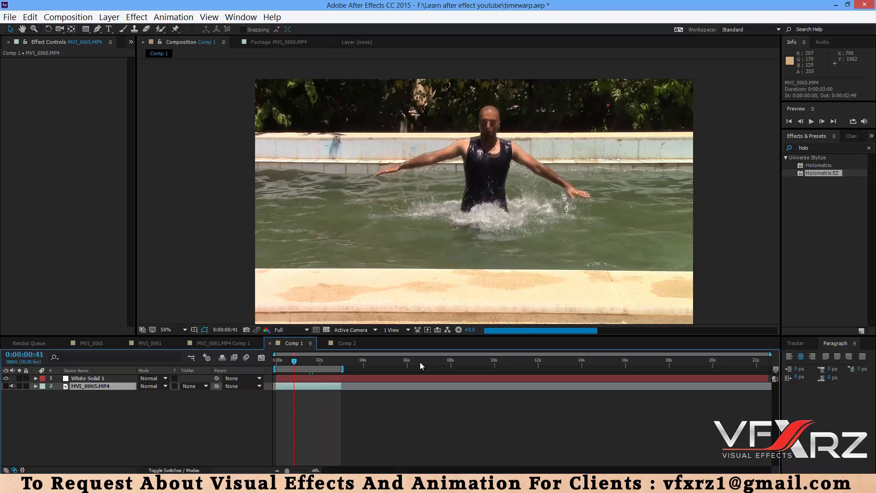
pyautogui.click(300, 378)
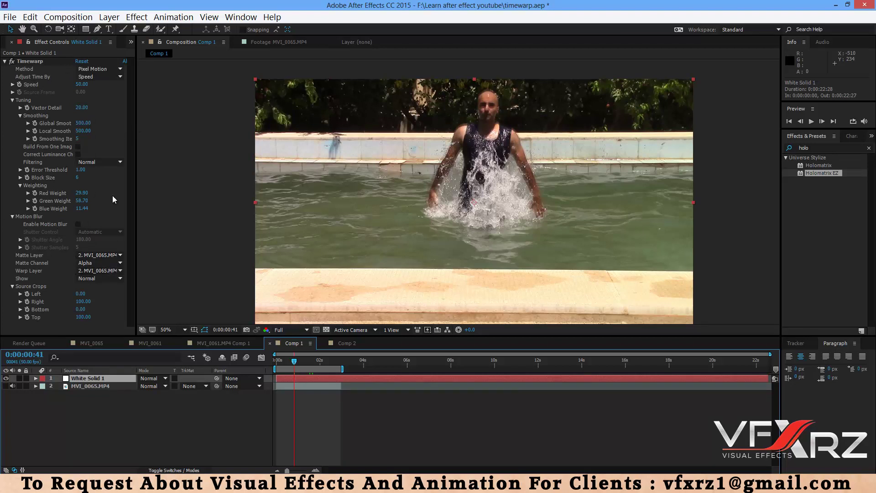
# Step: Lower the Timewarp Speed to 10 and scrub the timeline to check the slow motion
pyautogui.click(32, 88)
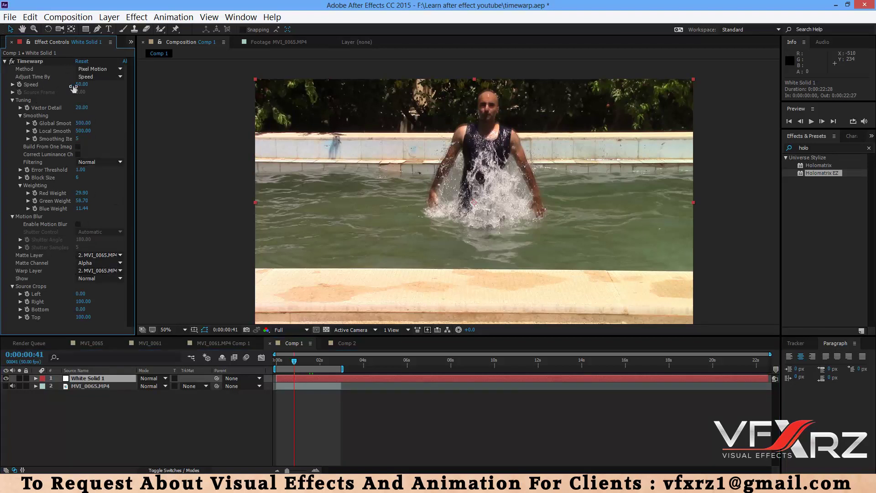
pyautogui.moveTo(73, 88); pyautogui.dragTo(62, 88)
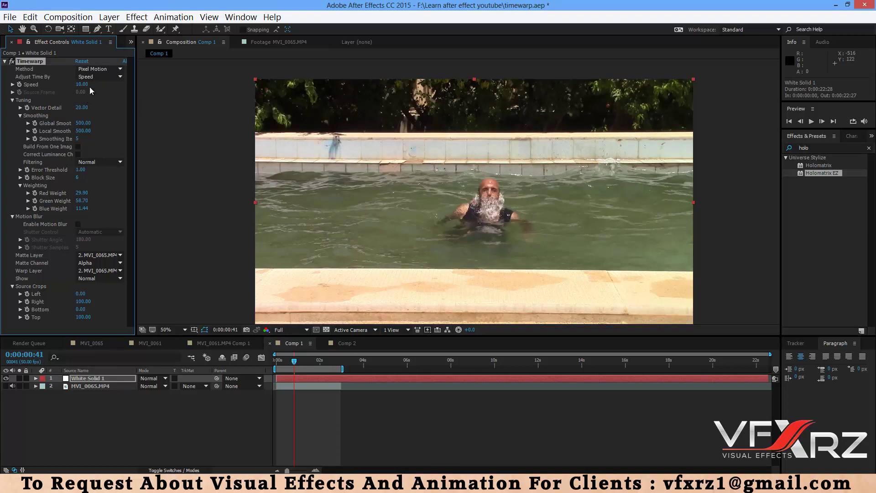
pyautogui.moveTo(302, 365); pyautogui.dragTo(344, 363)
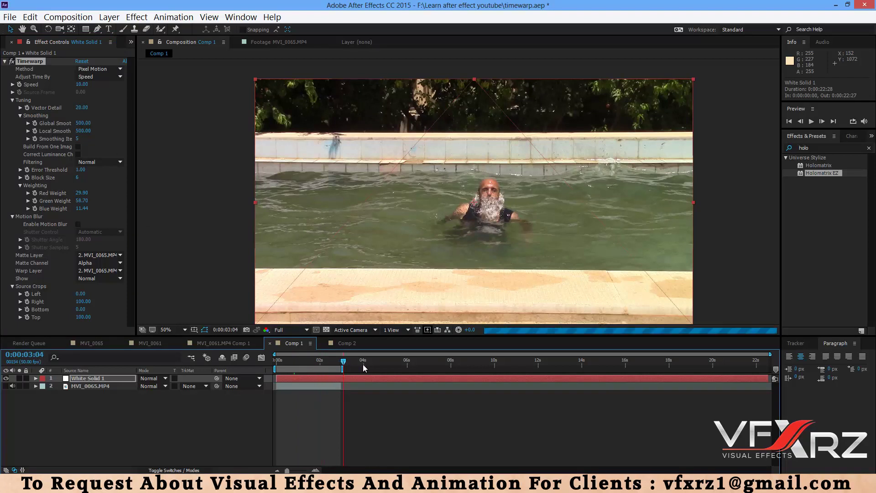
pyautogui.moveTo(364, 367); pyautogui.dragTo(461, 368)
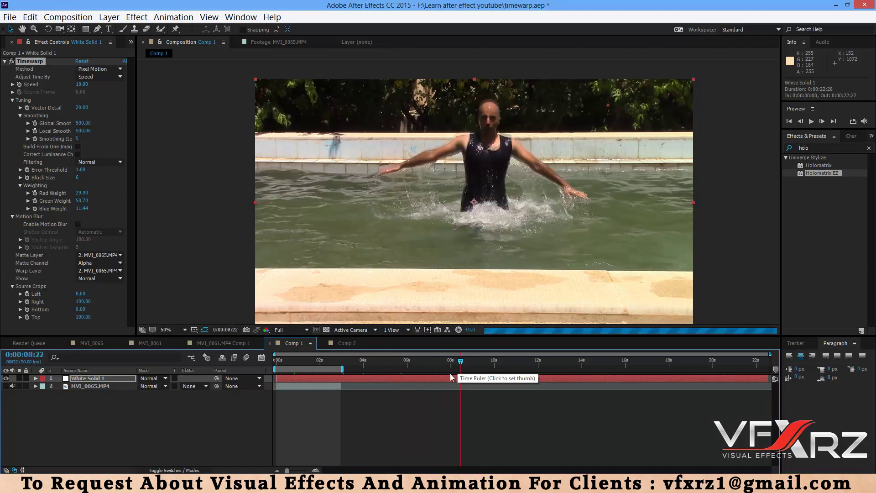
pyautogui.click(436, 374)
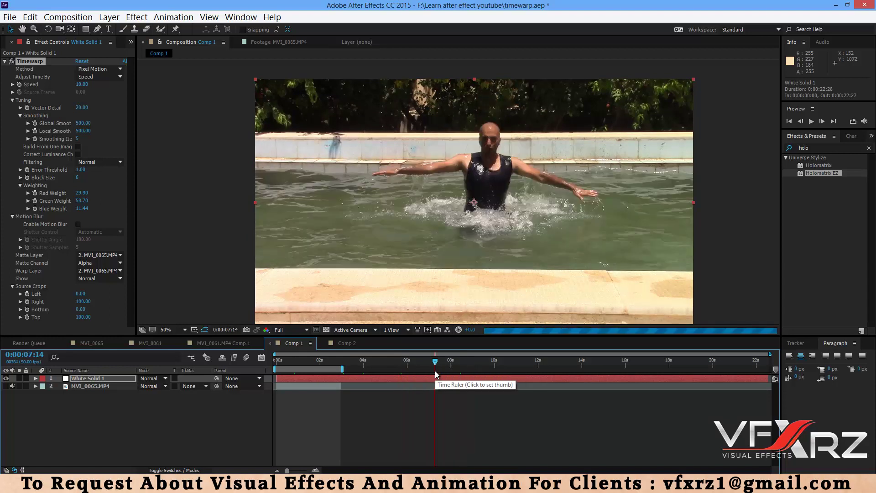
pyautogui.hotkey('ctrl', 'z')
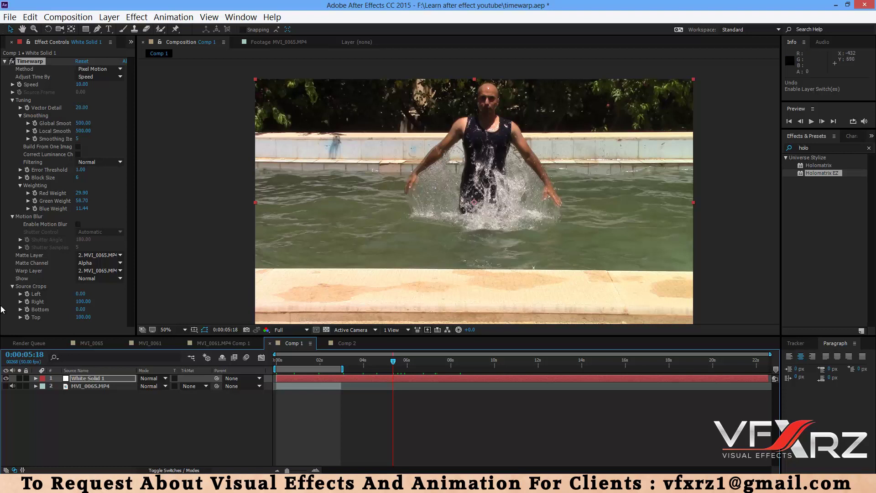
# Step: Set Timewarp Source Crops Left to 35 and inspect it at 0:00:08:24 and 0:00:09:23
pyautogui.moveTo(81, 295)
pyautogui.mouseDown()
pyautogui.moveTo(110, 294)
pyautogui.moveTo(99, 295)
pyautogui.mouseUp()
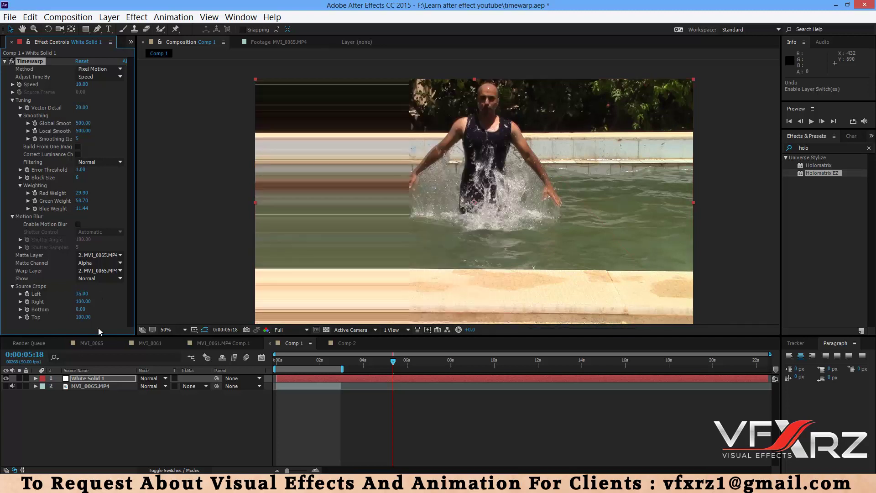
pyautogui.click(461, 364)
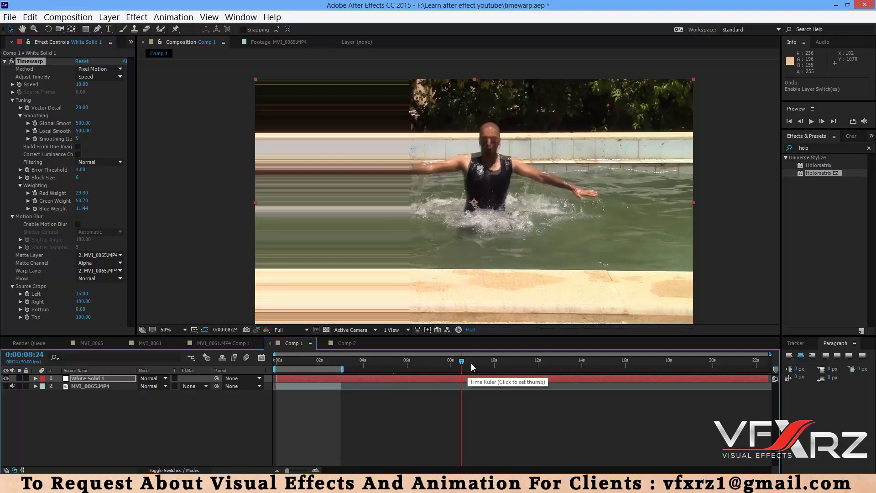
pyautogui.click(483, 366)
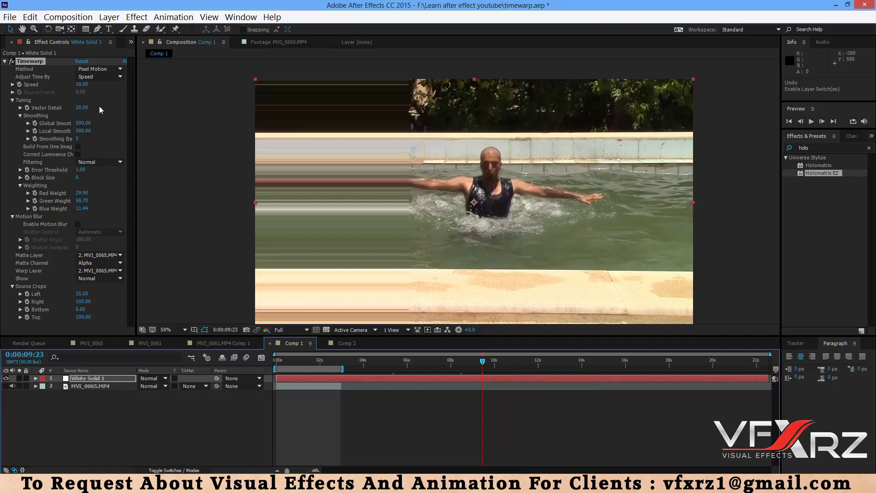
# Step: Switch to Comp 2 and play the MVI_0065.avi slow-motion clip from the start
pyautogui.click(363, 346)
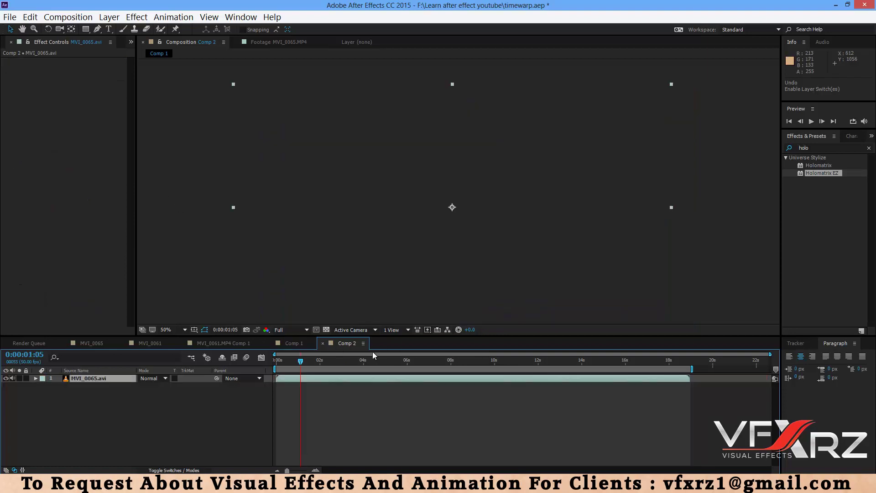
pyautogui.moveTo(357, 359); pyautogui.dragTo(266, 368)
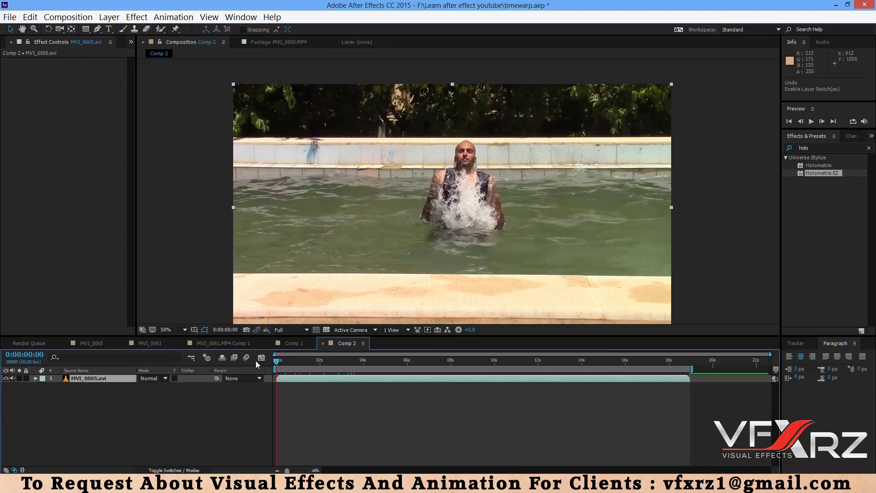
pyautogui.click(813, 122)
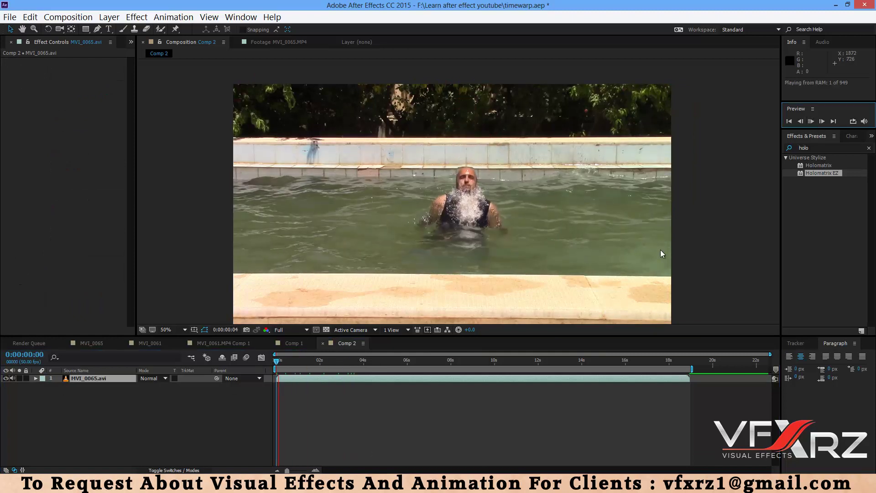